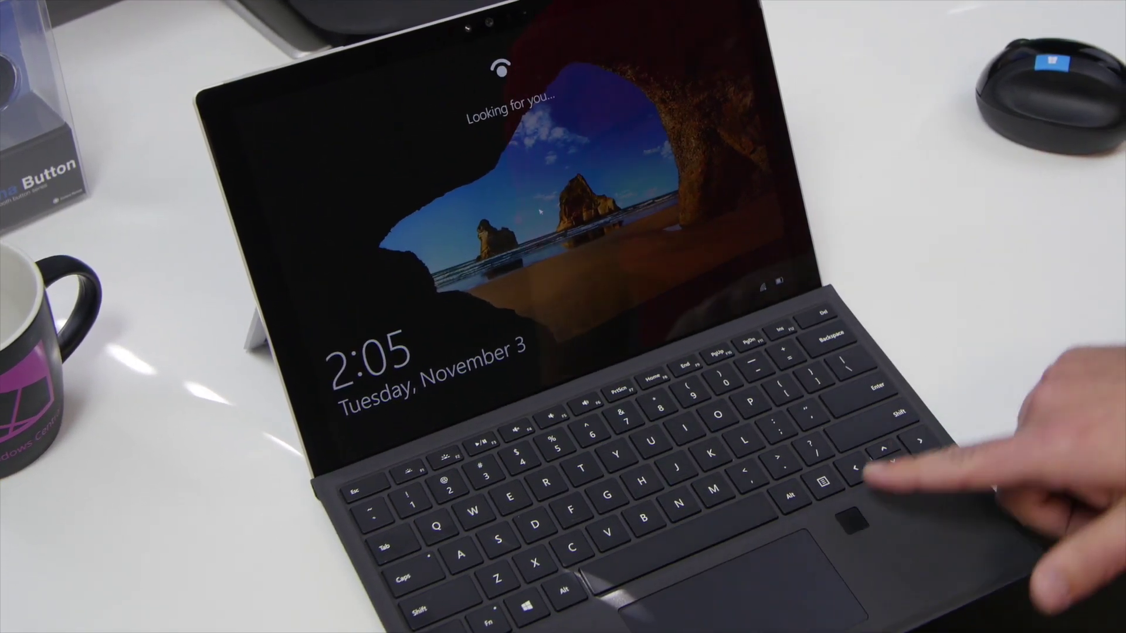
Dismiss the lock screen so Windows Hello can recognise the face and sign in
key("space")
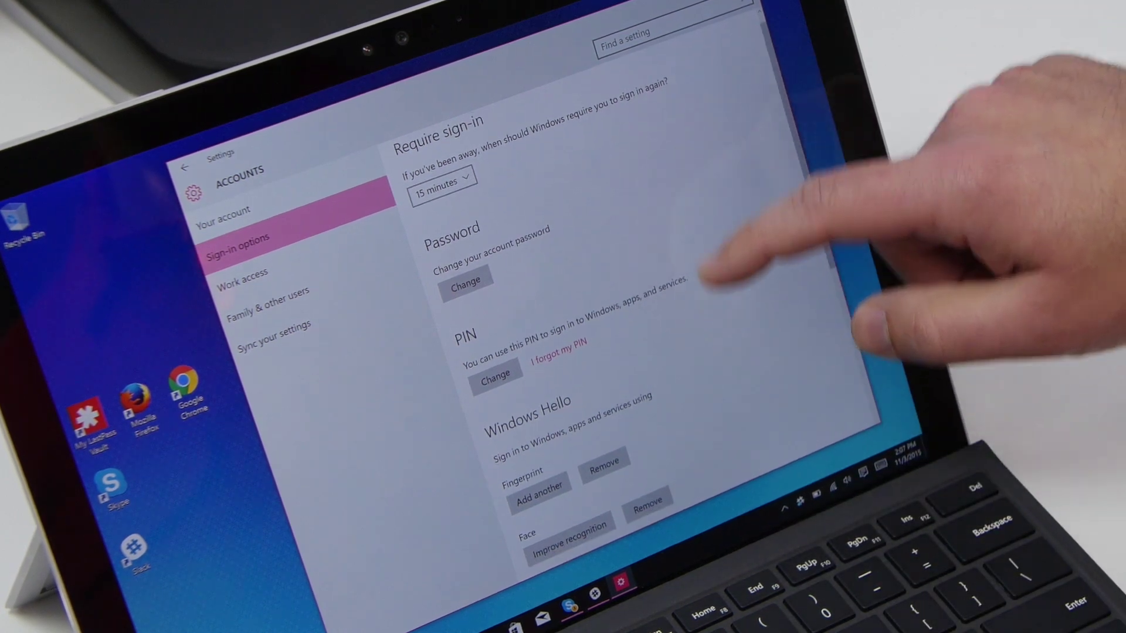
scroll(616, 308, "down", 5)
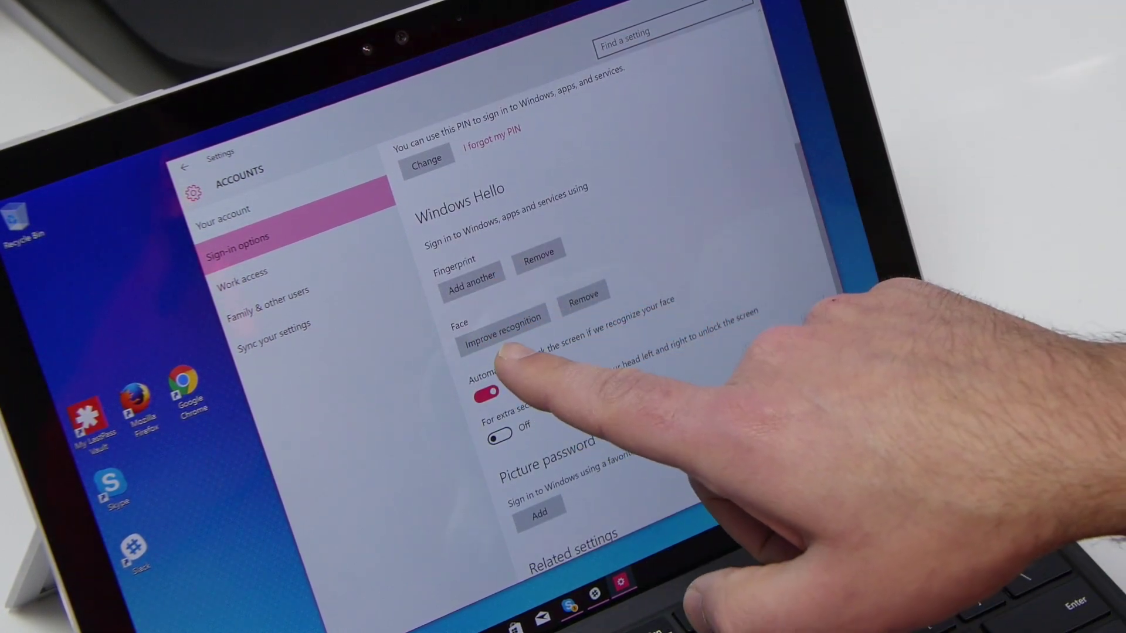